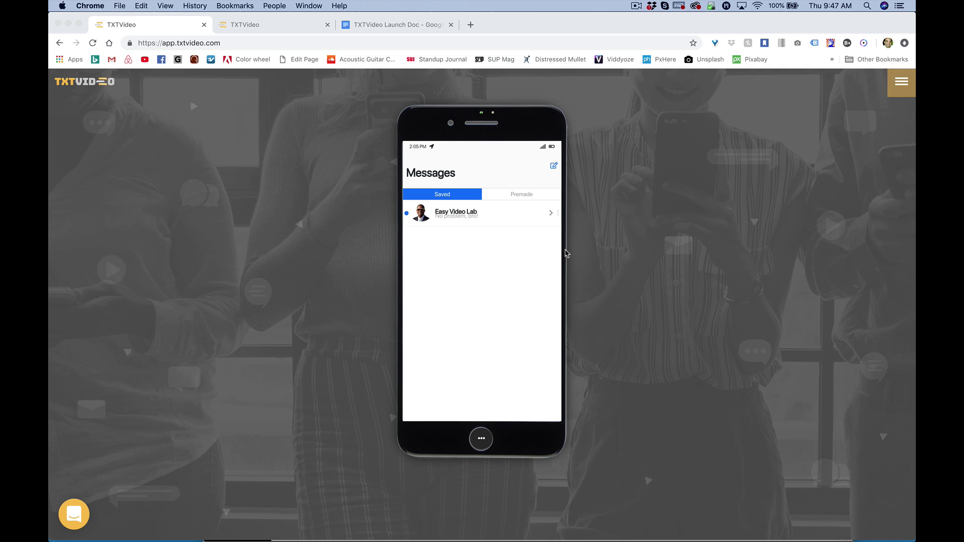
# Step: Open the saved Easy Video Lab conversation with Robert in the TXTVideo editor
pyautogui.click(512, 214)
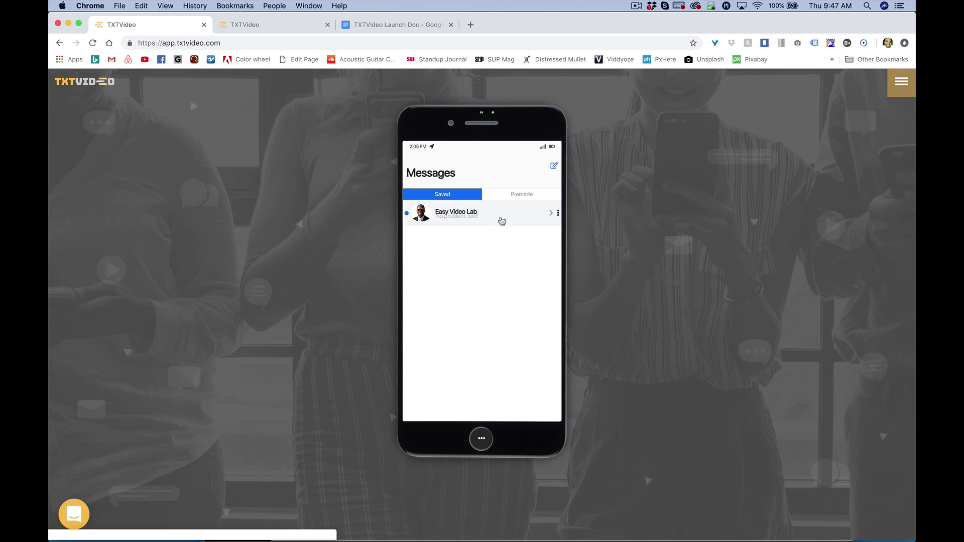
pyautogui.click(502, 221)
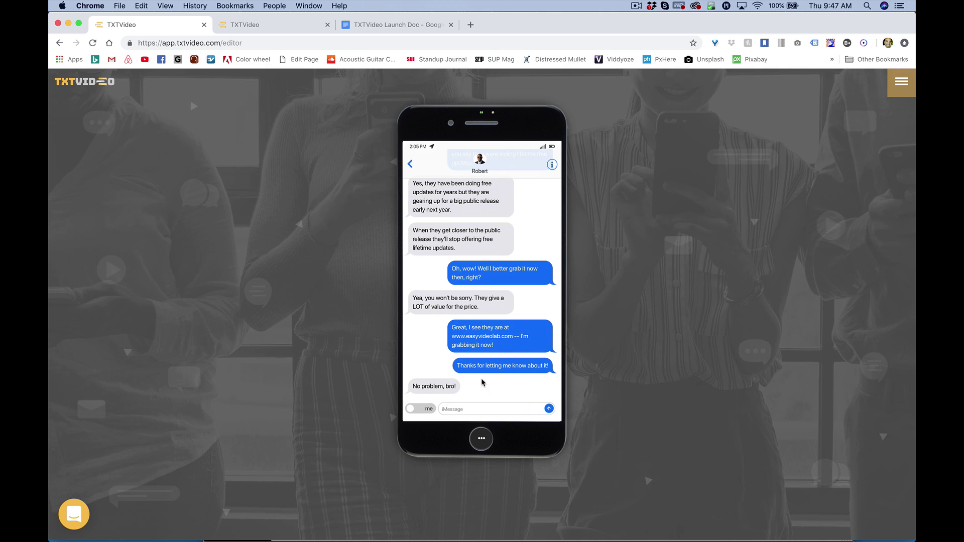
pyautogui.scroll(1, 494, 261)
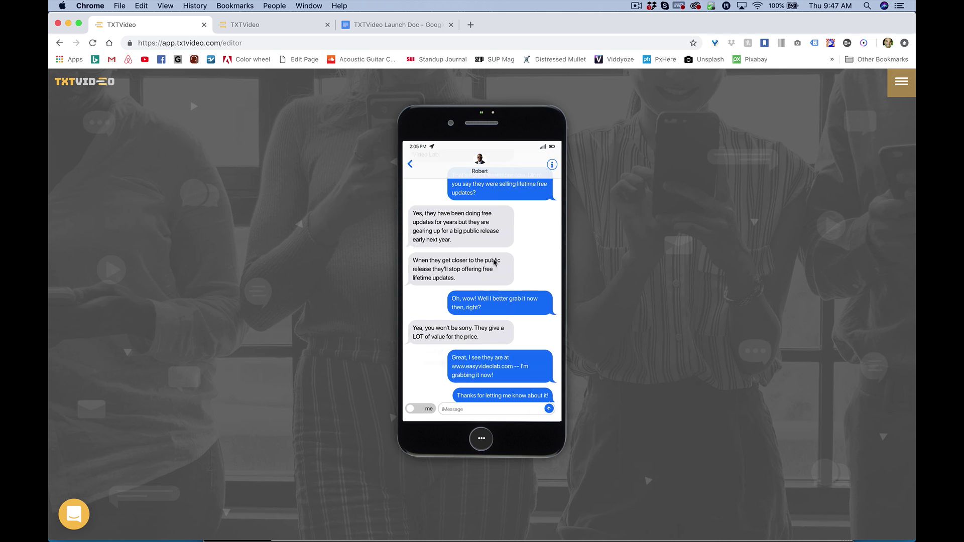
pyautogui.scroll(3, 495, 261)
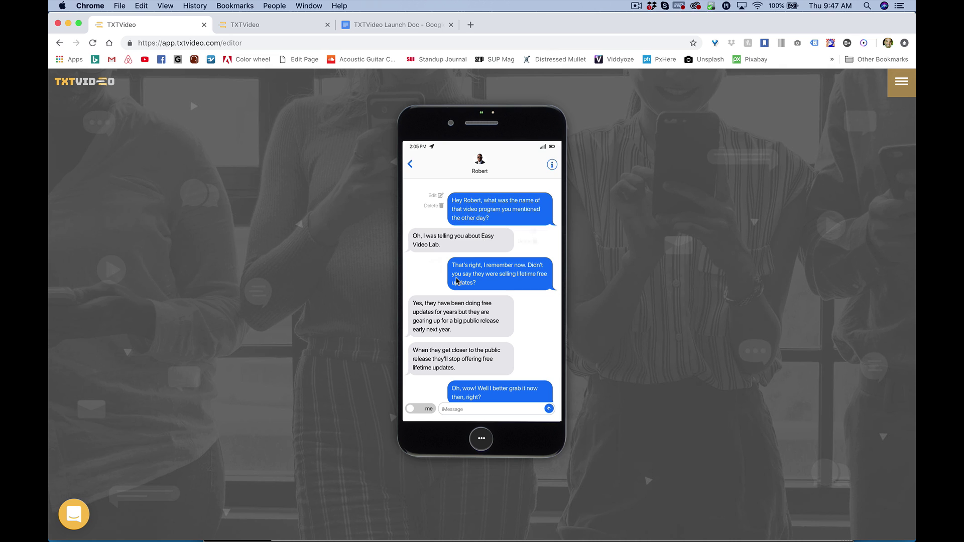
pyautogui.scroll(-3, 461, 301)
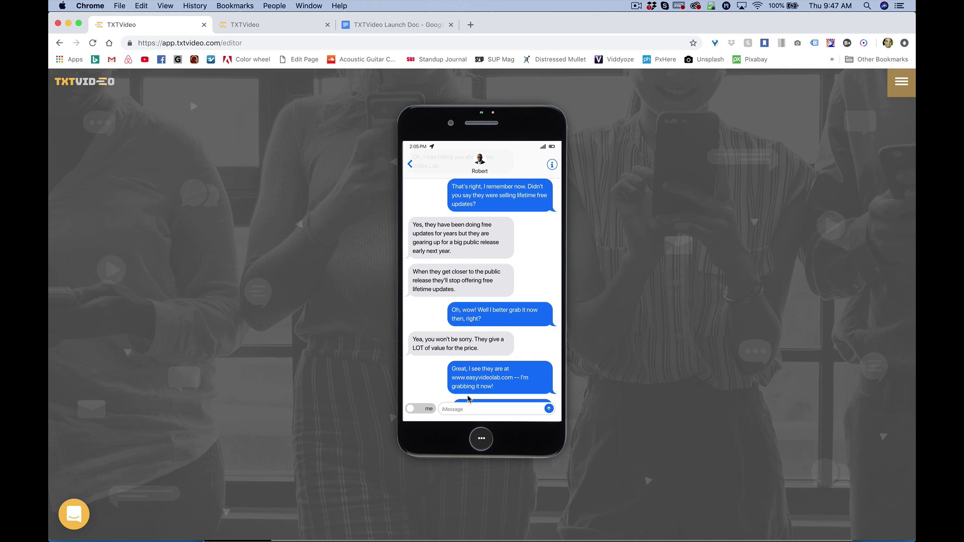
pyautogui.scroll(-2, 468, 400)
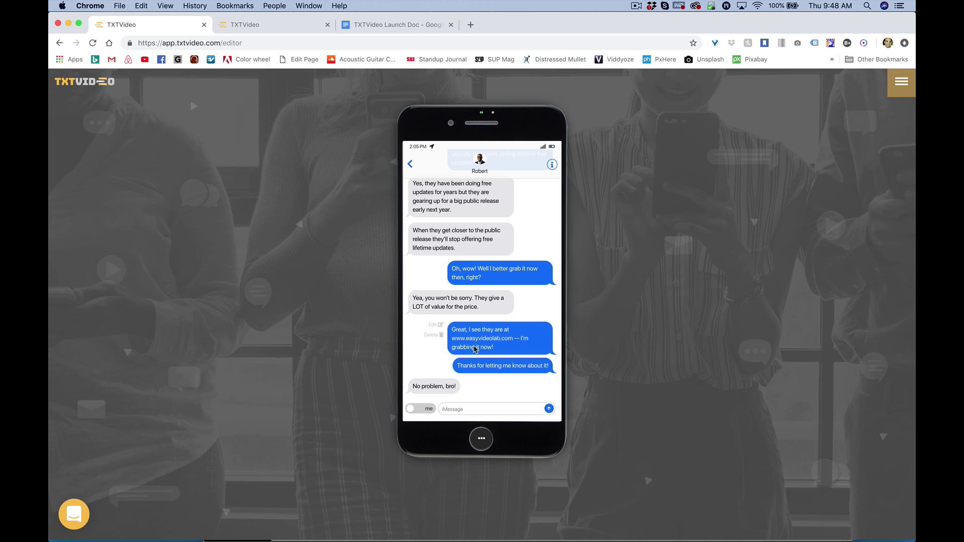
pyautogui.scroll(3, 451, 354)
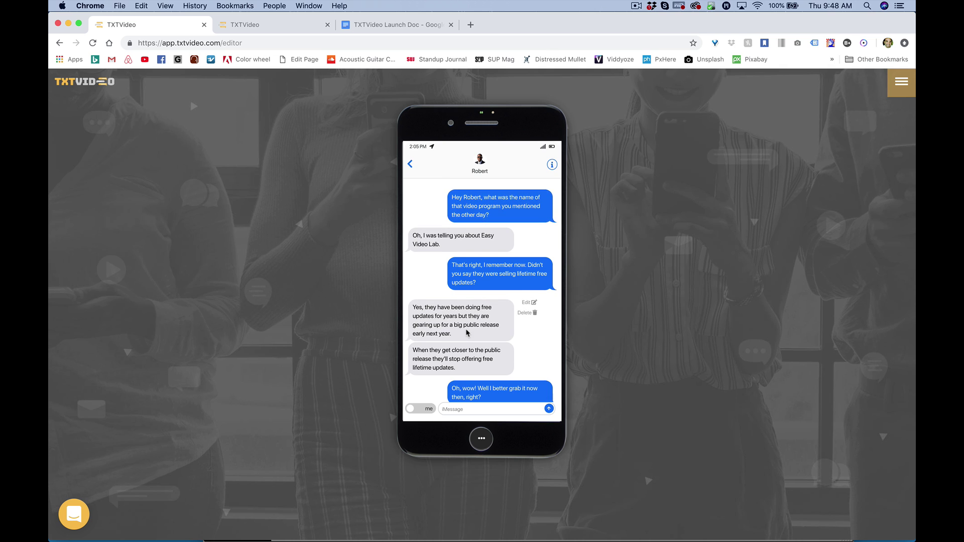
pyautogui.scroll(-5, 467, 333)
pyautogui.scroll(5, 471, 279)
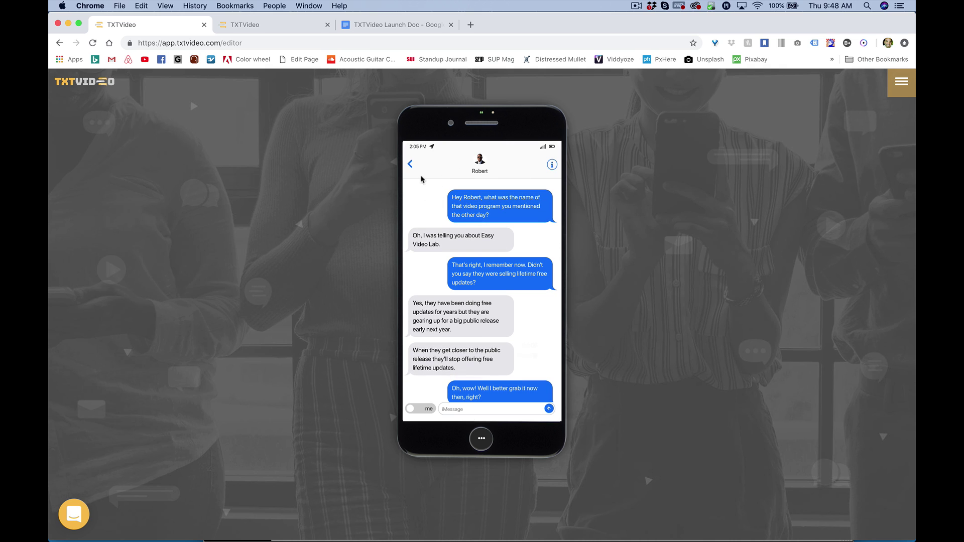
# Step: Use Mission Control to switch to Easy Video Lab, then TXTVideo, then back to Easy Video Lab
pyautogui.hotkey('ctrl', 'Up')
pyautogui.click(588, 166)
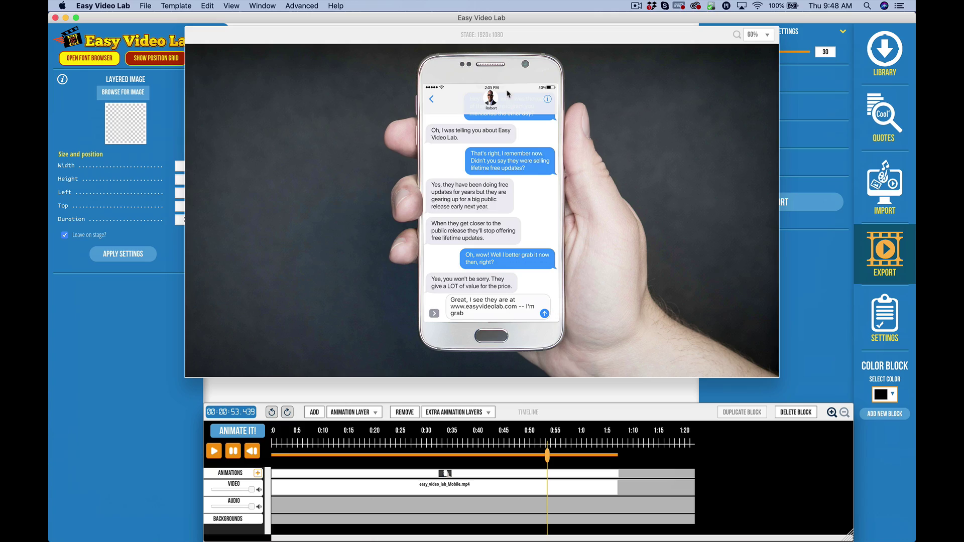
pyautogui.hotkey('ctrl', 'Up')
pyautogui.click(197, 399)
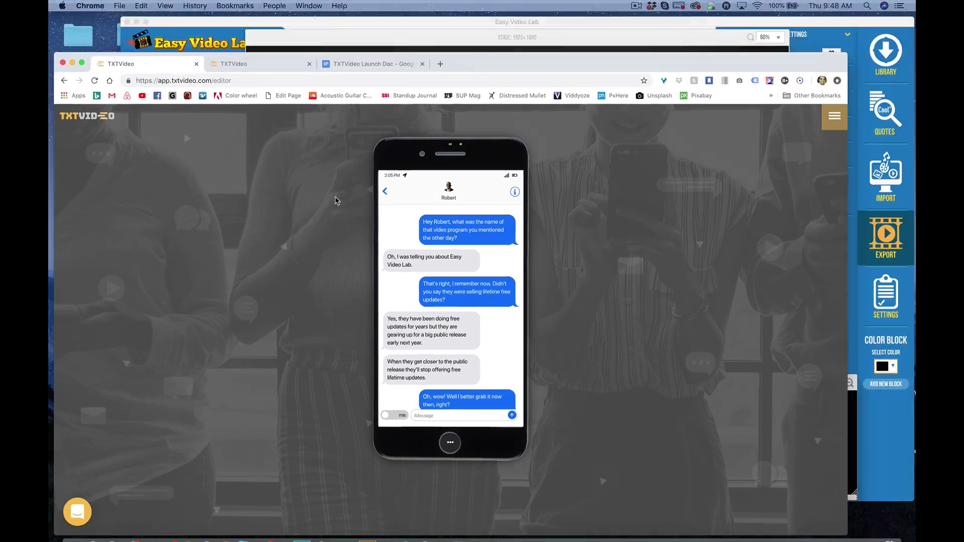
pyautogui.hotkey('ctrl', 'Up')
pyautogui.click(544, 165)
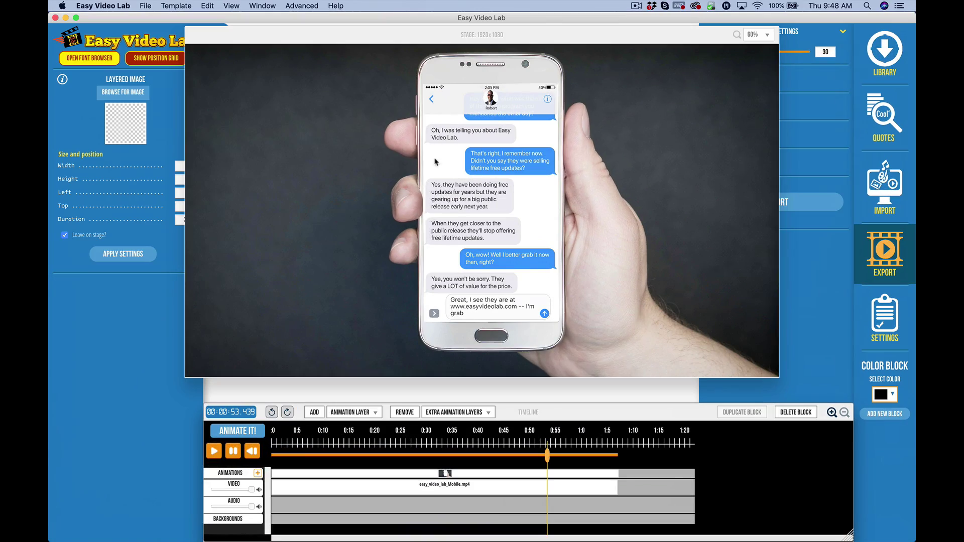
# Step: Bring the Finder Videos folder forward, return to Easy Video Lab, then show all windows again
pyautogui.hotkey('ctrl', 'Up')
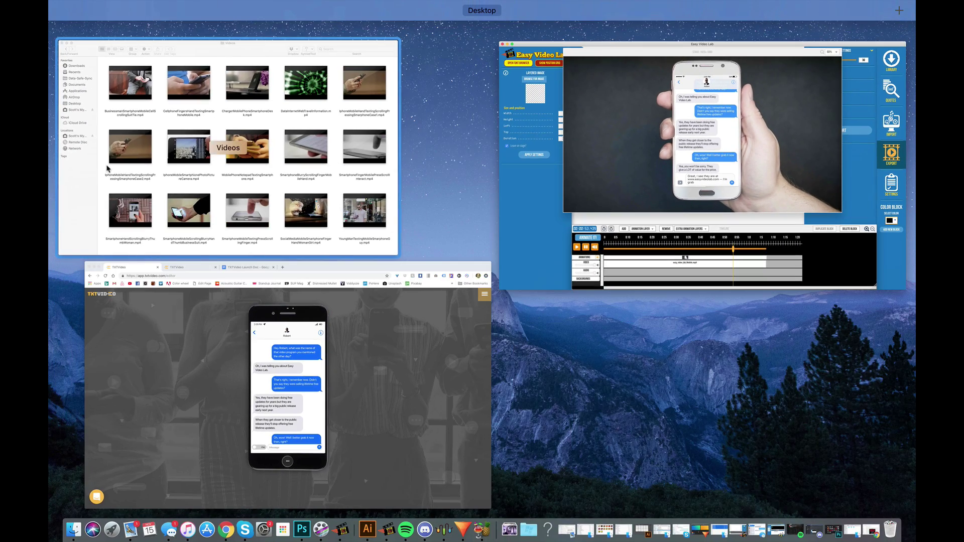
pyautogui.click(108, 169)
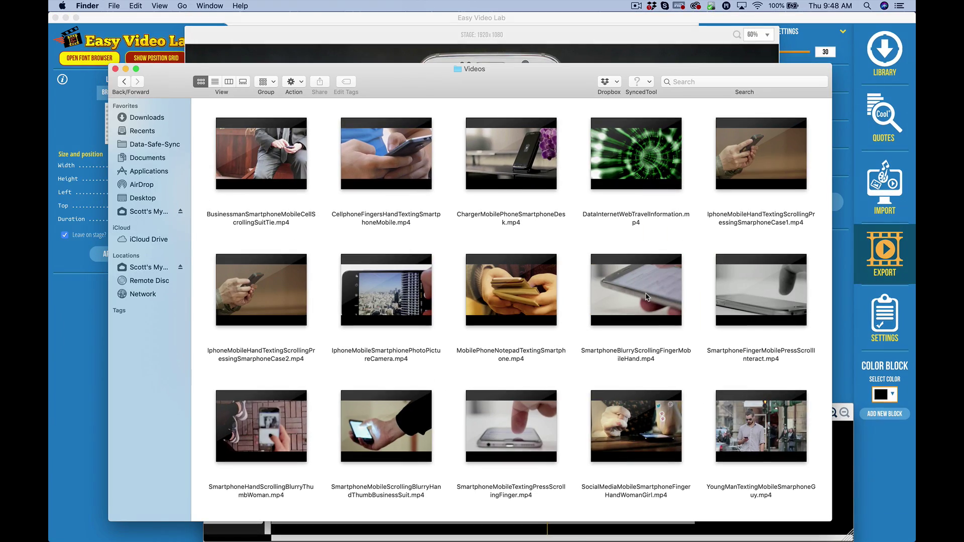
pyautogui.moveTo(261, 290)
pyautogui.hotkey('ctrl', 'Up')
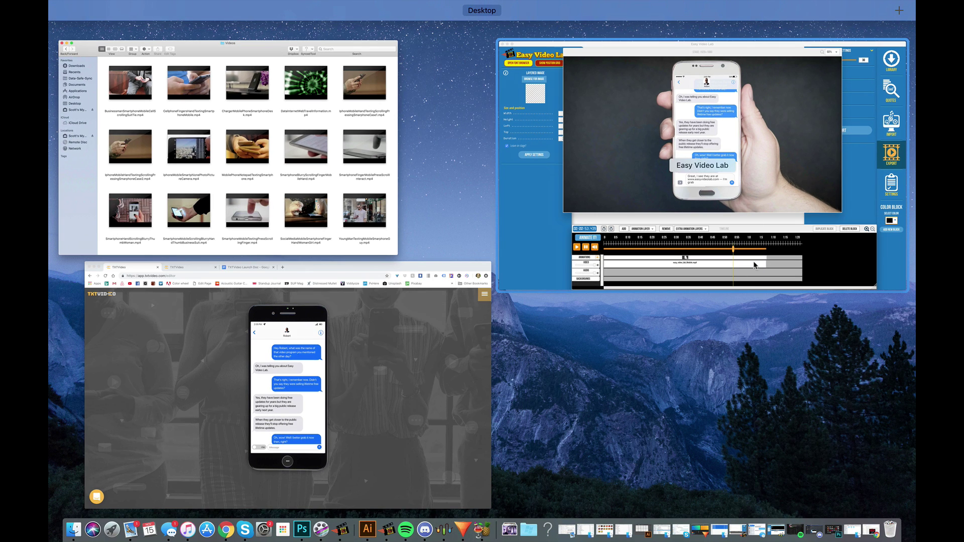
pyautogui.click(603, 180)
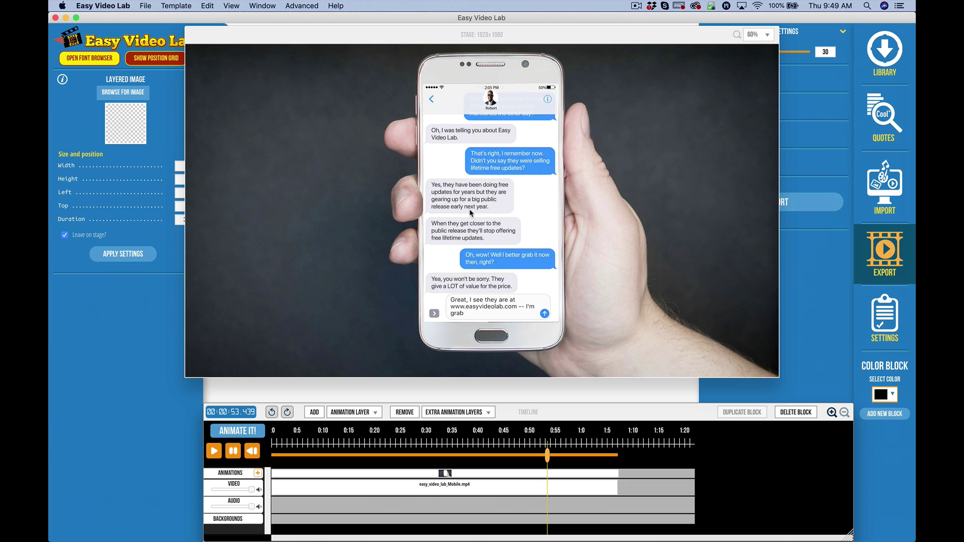
pyautogui.hotkey('ctrl', 'Up')
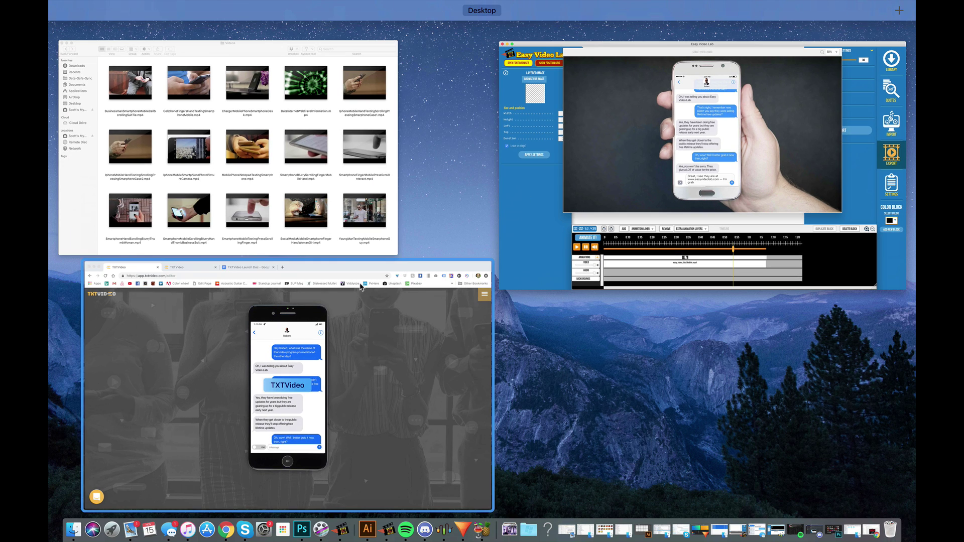
# Step: In TXTVideo, view Robert's recipient settings, then return to the saved messages list
pyautogui.click(220, 323)
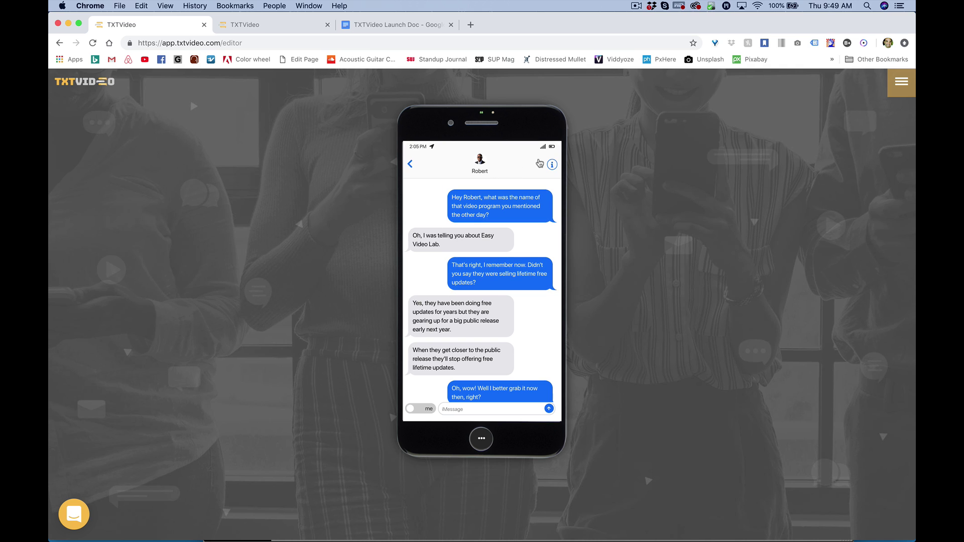
pyautogui.click(484, 171)
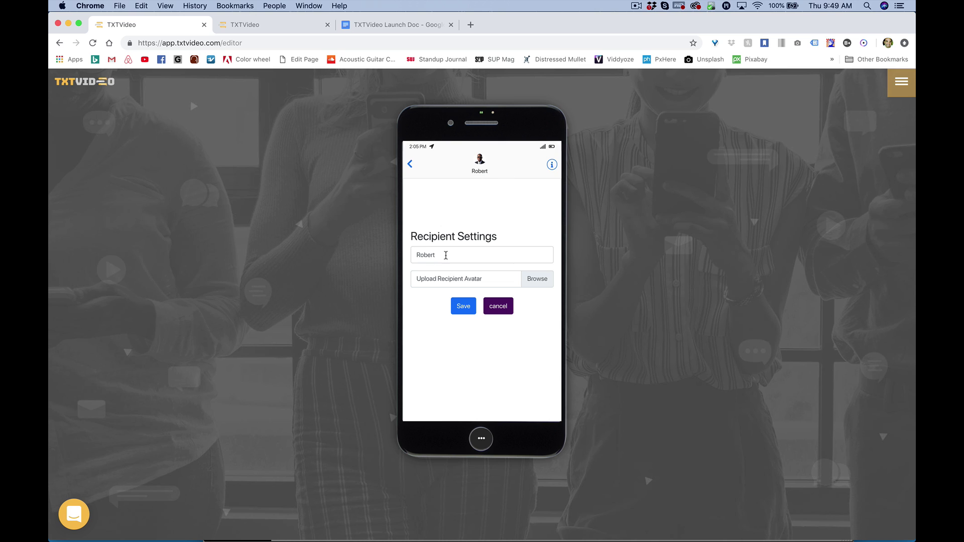
pyautogui.click(411, 166)
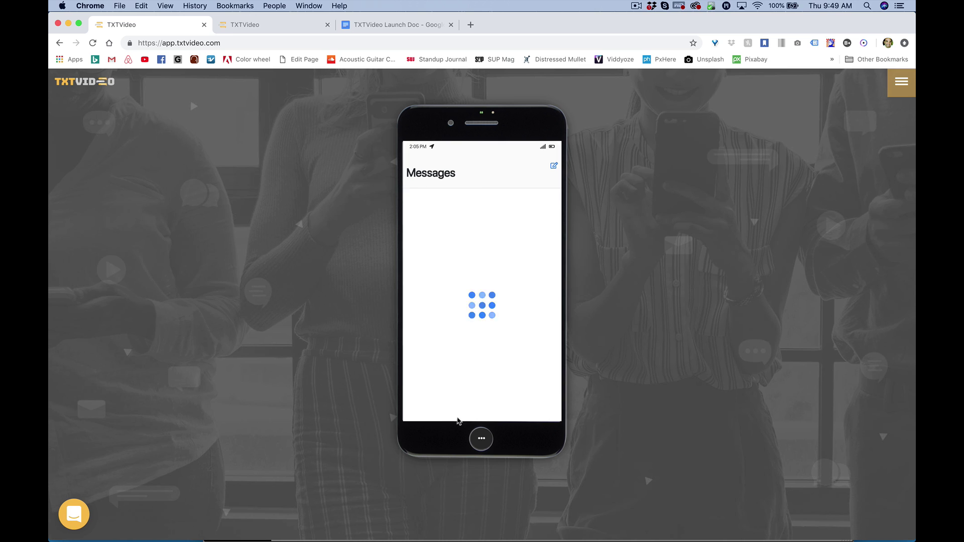
# Step: Start a new message and view its recipient (default 'Other') and time/battery settings
pyautogui.click(485, 444)
pyautogui.click(473, 409)
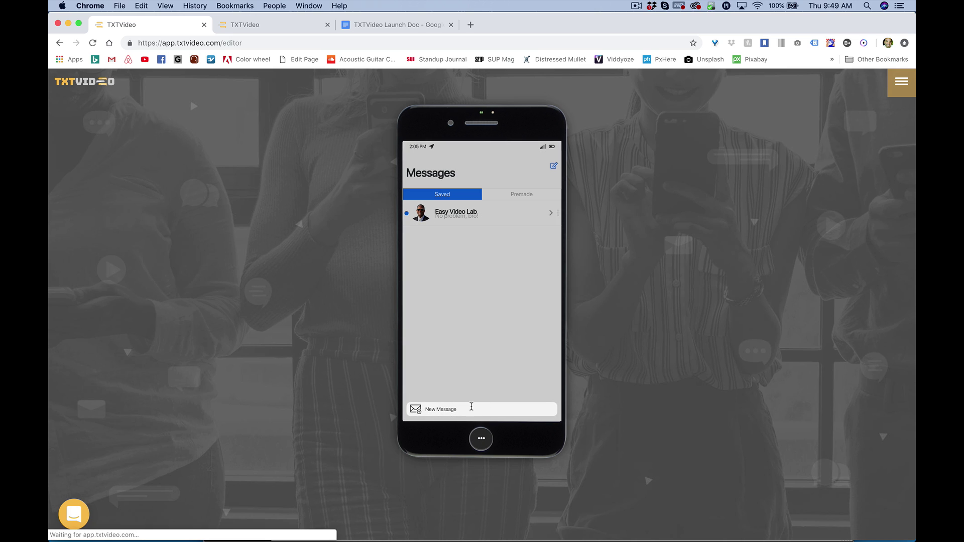
pyautogui.click(479, 167)
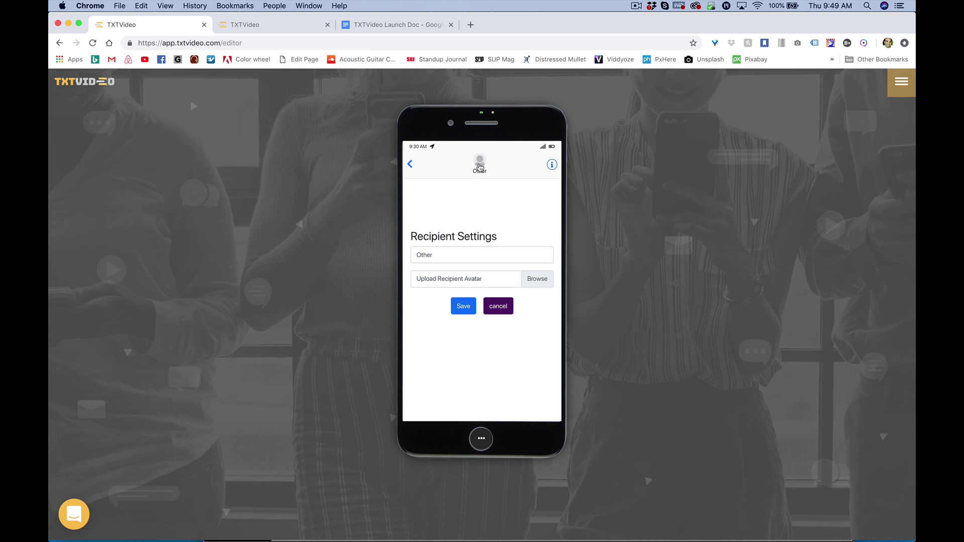
pyautogui.doubleClick(442, 254)
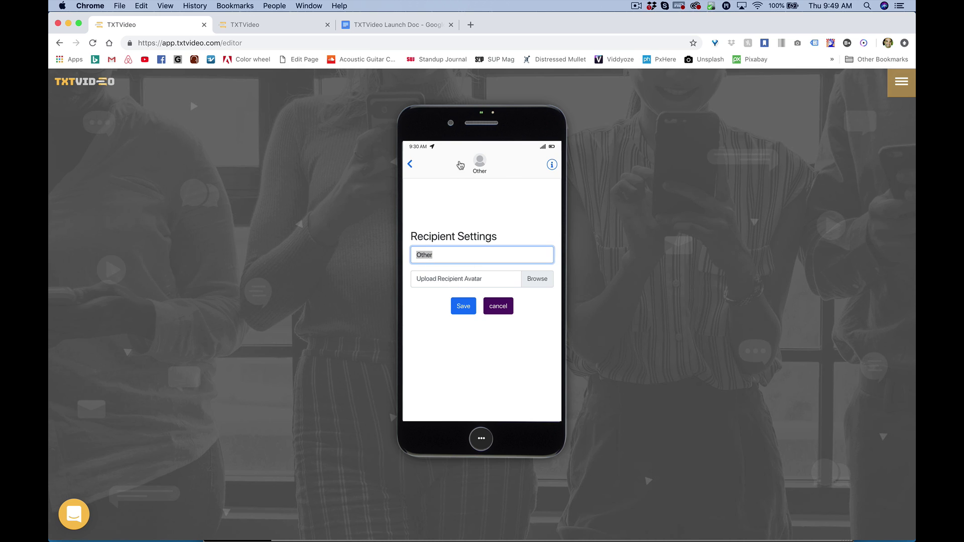
pyautogui.click(552, 167)
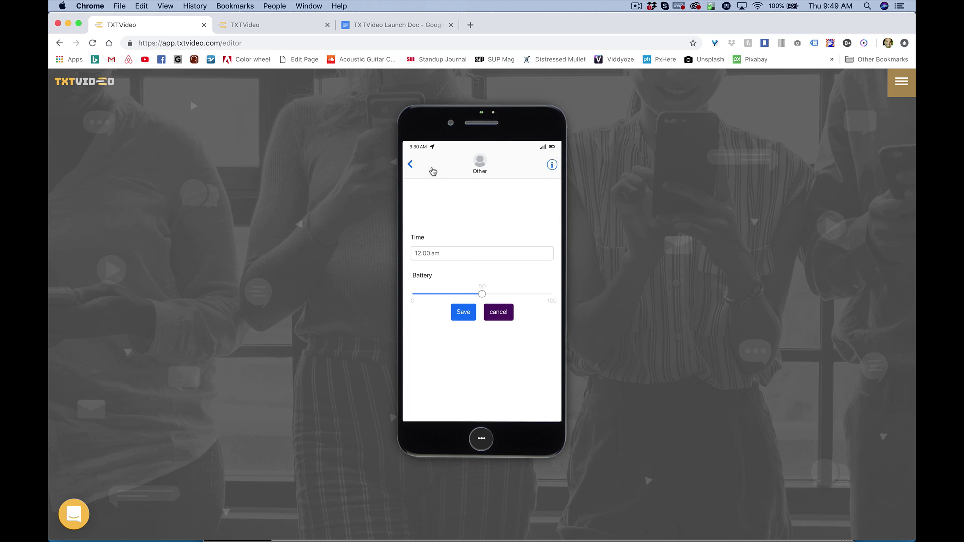
# Step: Back out to the saved messages list and reopen the Easy Video Lab conversation
pyautogui.click(411, 166)
pyautogui.click(412, 165)
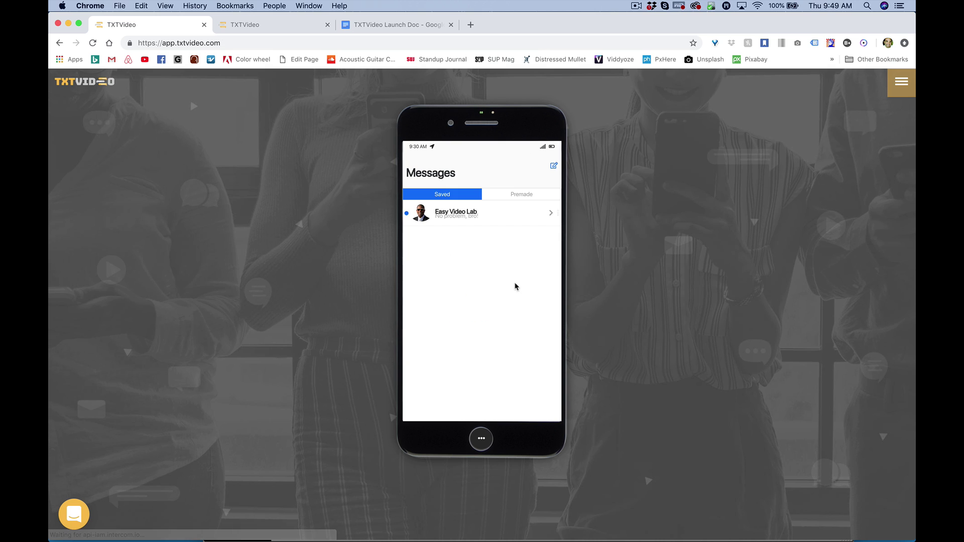
pyautogui.click(499, 219)
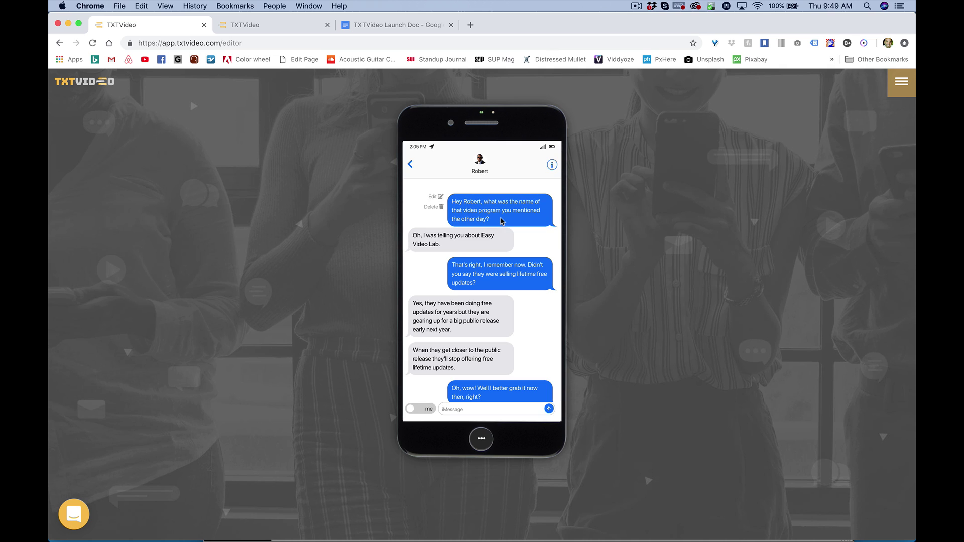
pyautogui.scroll(-3, 477, 356)
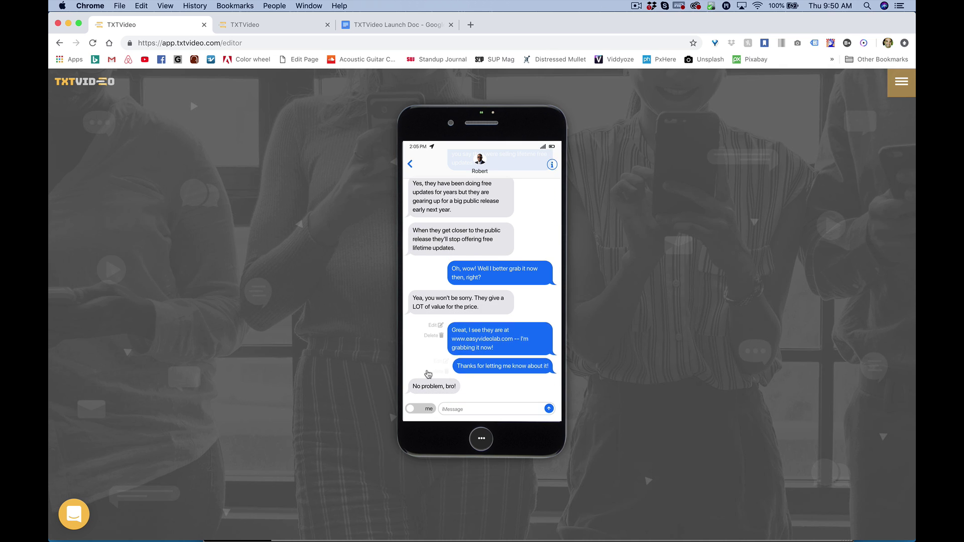
pyautogui.click(428, 410)
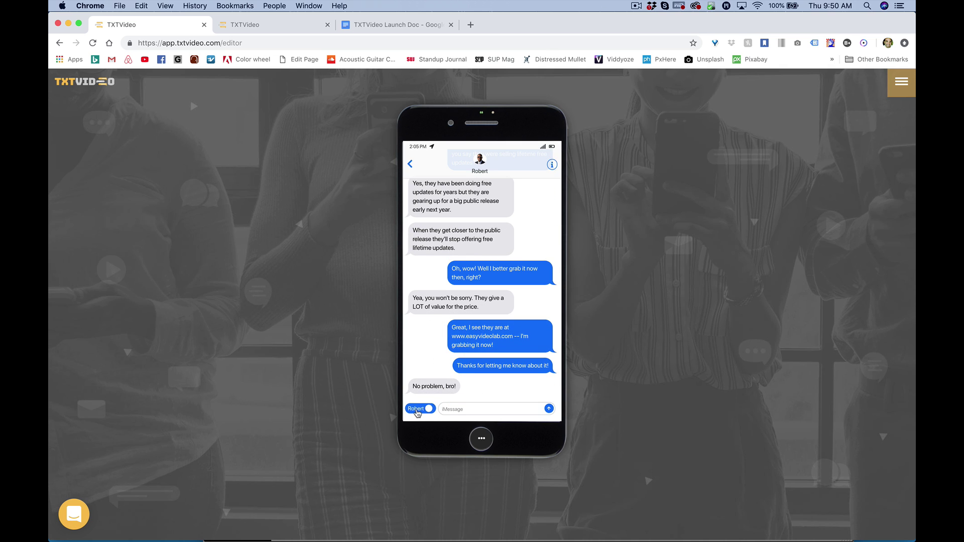
pyautogui.click(429, 410)
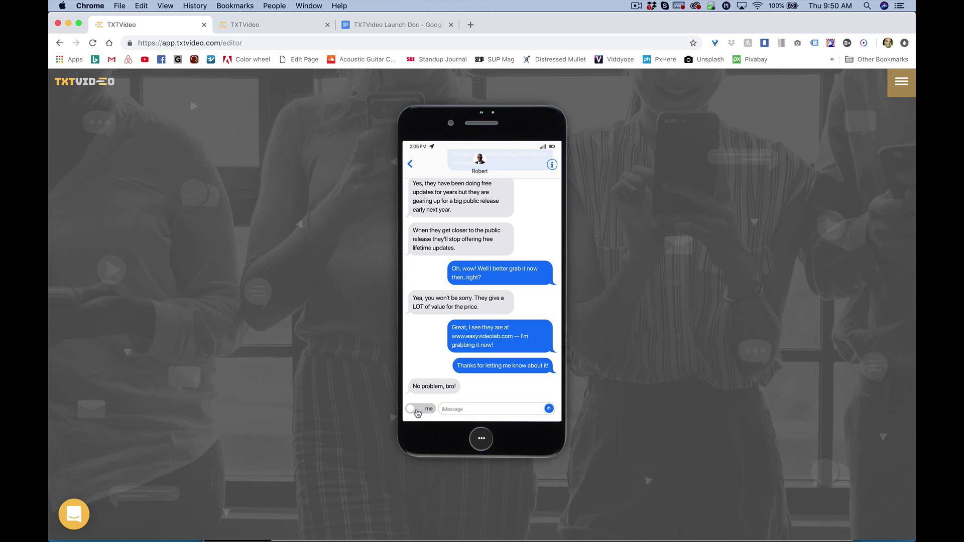
pyautogui.click(466, 410)
pyautogui.write('Thanks a')
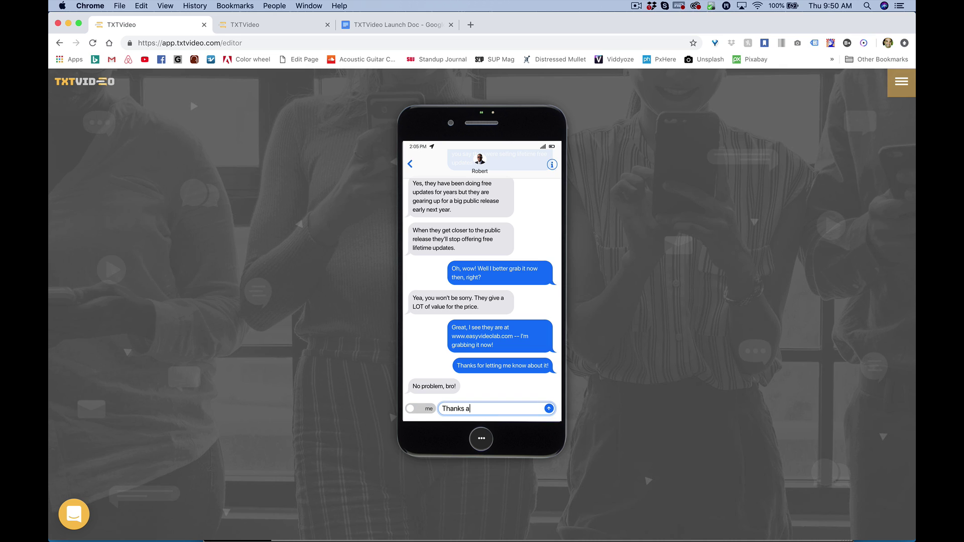
pyautogui.write('!')
pyautogui.click(549, 408)
pyautogui.click(428, 411)
pyautogui.click(459, 406)
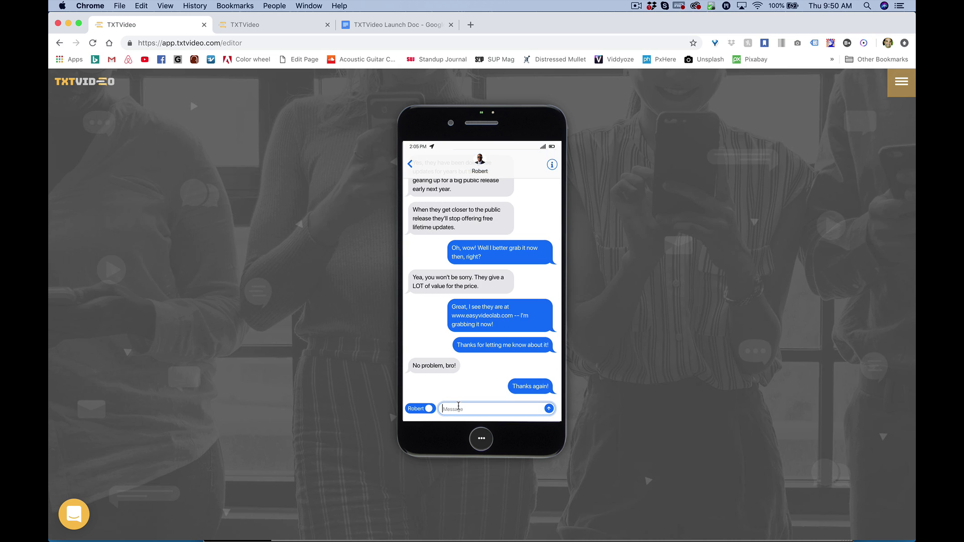
pyautogui.write('You bet!')
pyautogui.click(548, 409)
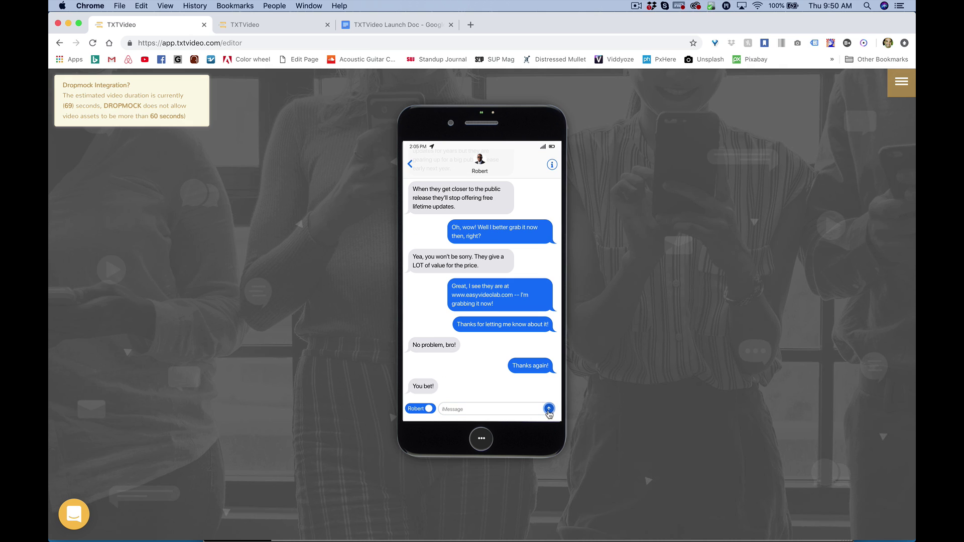
pyautogui.click(453, 397)
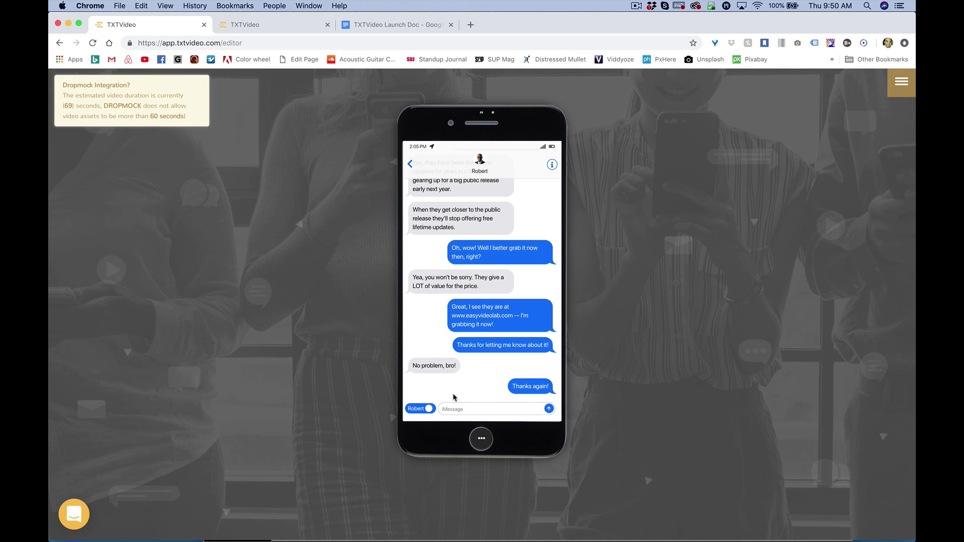
pyautogui.click(496, 397)
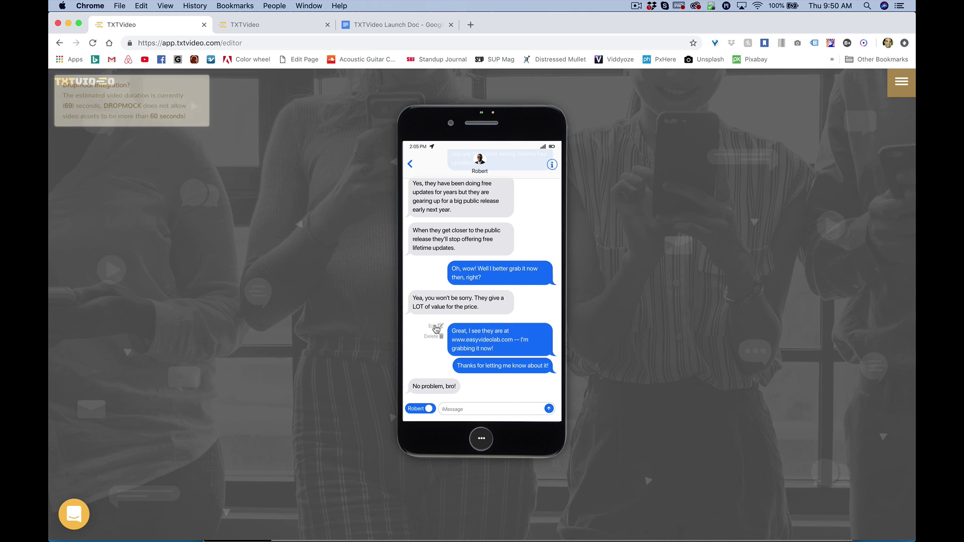
pyautogui.click(471, 386)
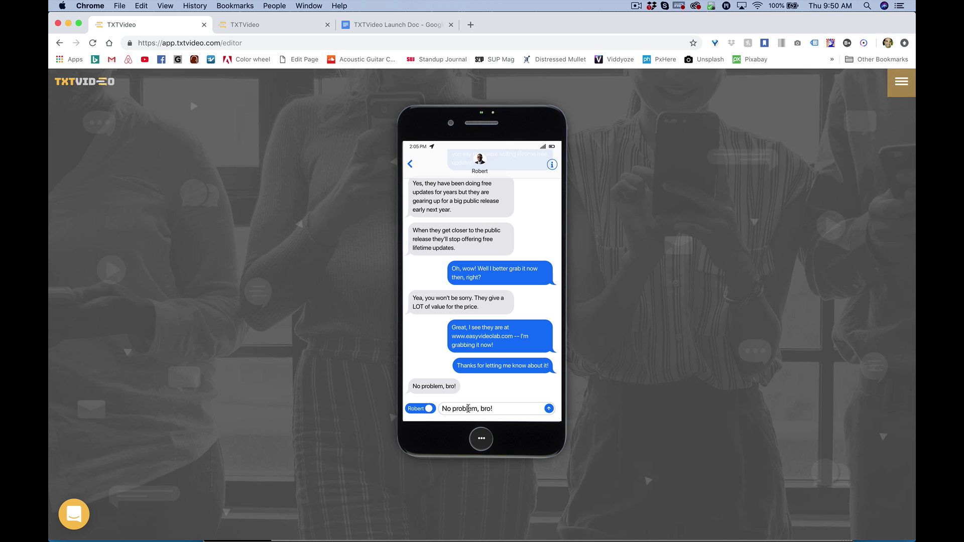
# Step: Return to the conversations list, opening and then dismissing the app's actions menu
pyautogui.click(409, 163)
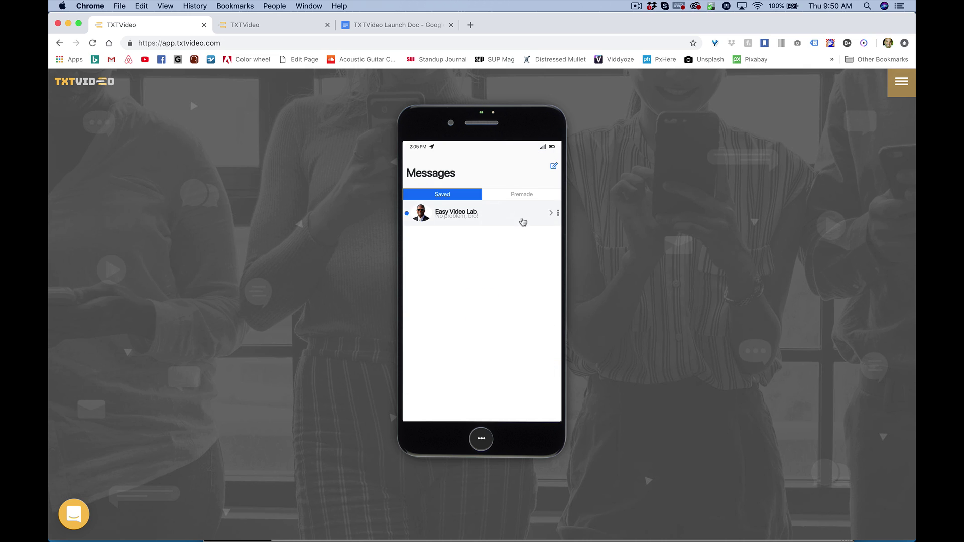
pyautogui.click(481, 439)
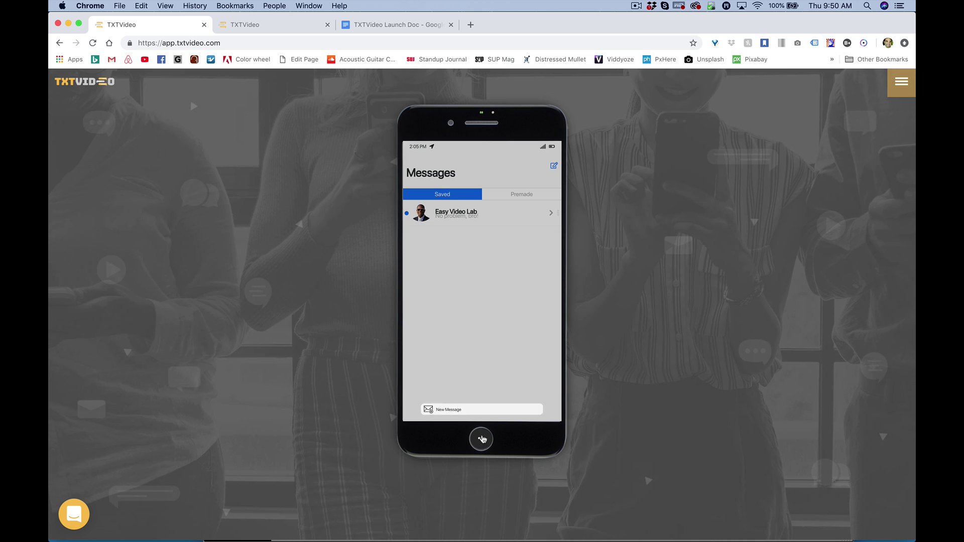
pyautogui.click(495, 331)
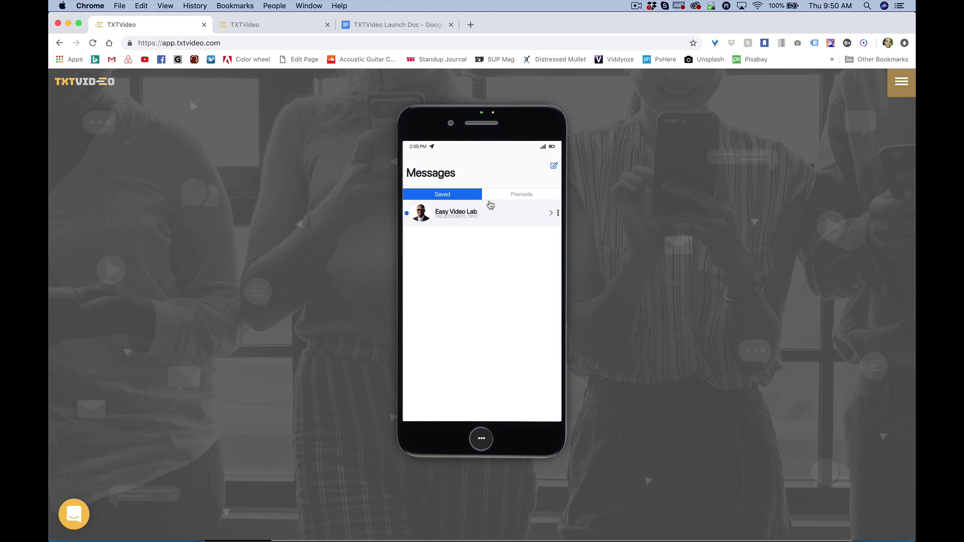
# Step: Reopen the Easy Video Lab chat, check its actions menu, and return to the messages list
pyautogui.click(490, 217)
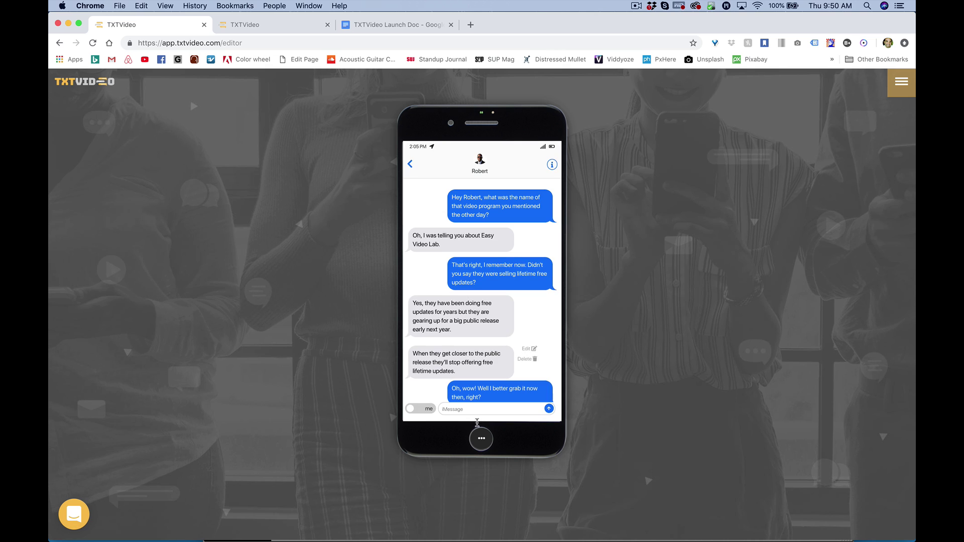
pyautogui.click(480, 441)
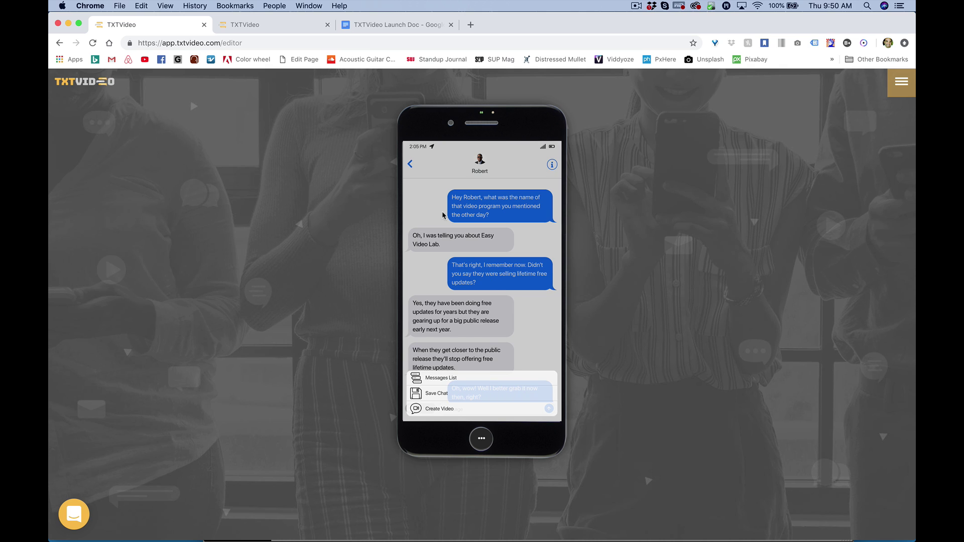
pyautogui.click(420, 175)
pyautogui.click(411, 165)
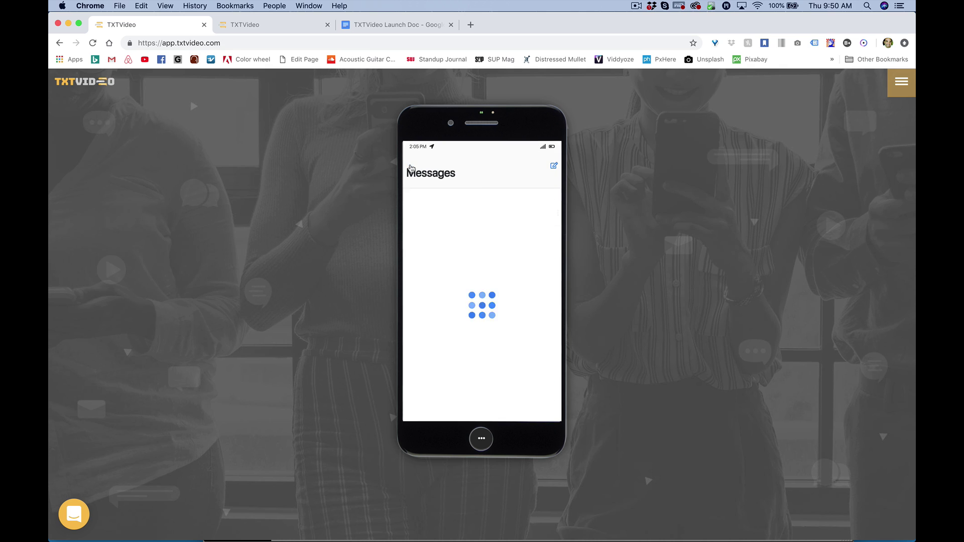
pyautogui.moveTo(452, 213)
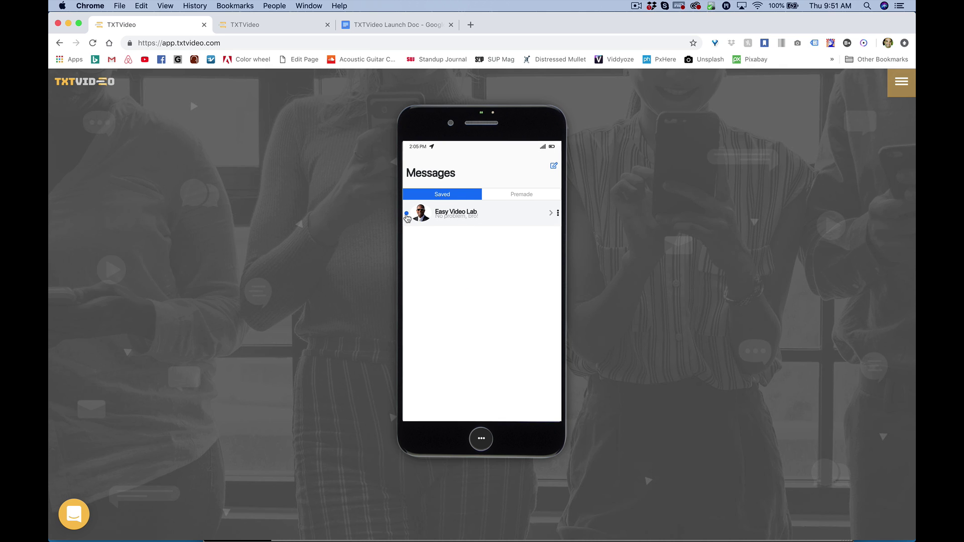
# Step: Render the Easy Video Lab chat as a preview video and play it
pyautogui.click(558, 216)
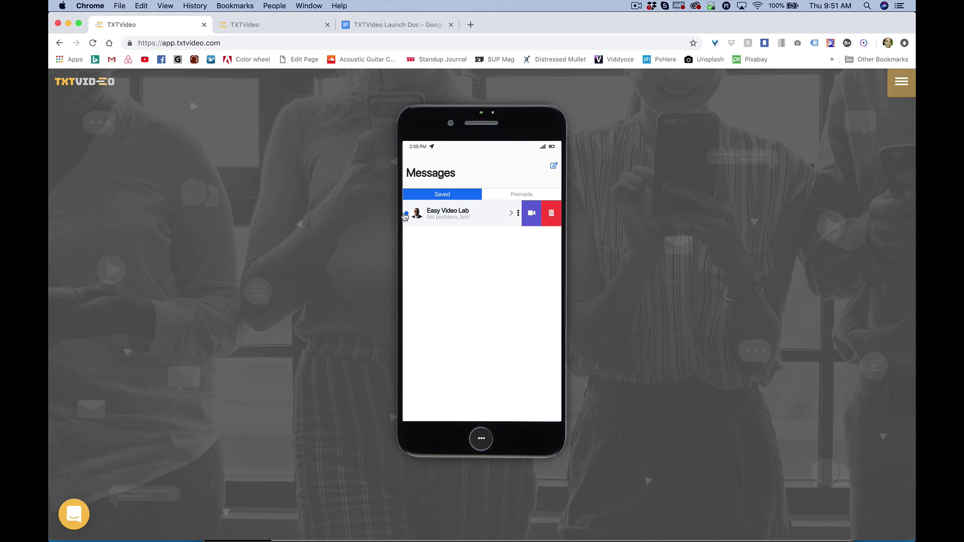
pyautogui.click(532, 221)
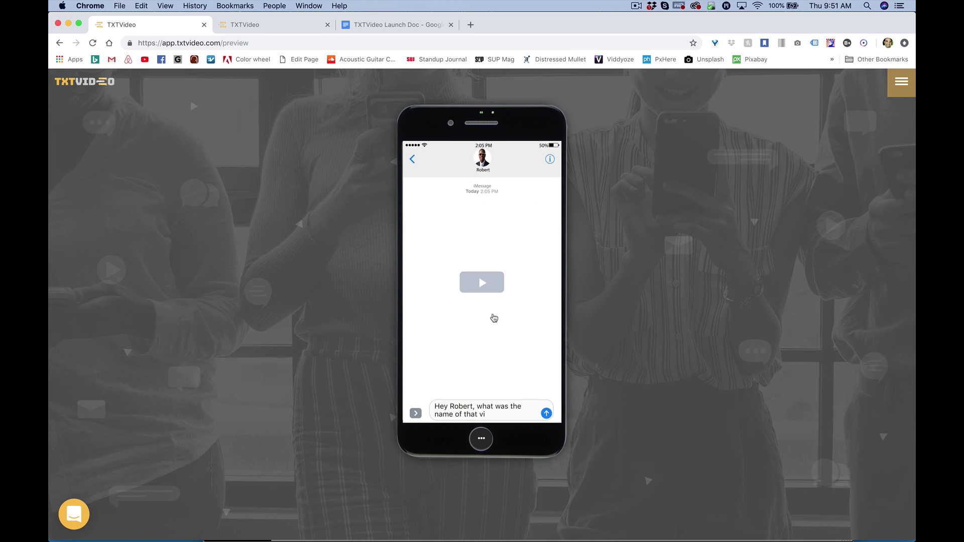
pyautogui.click(481, 285)
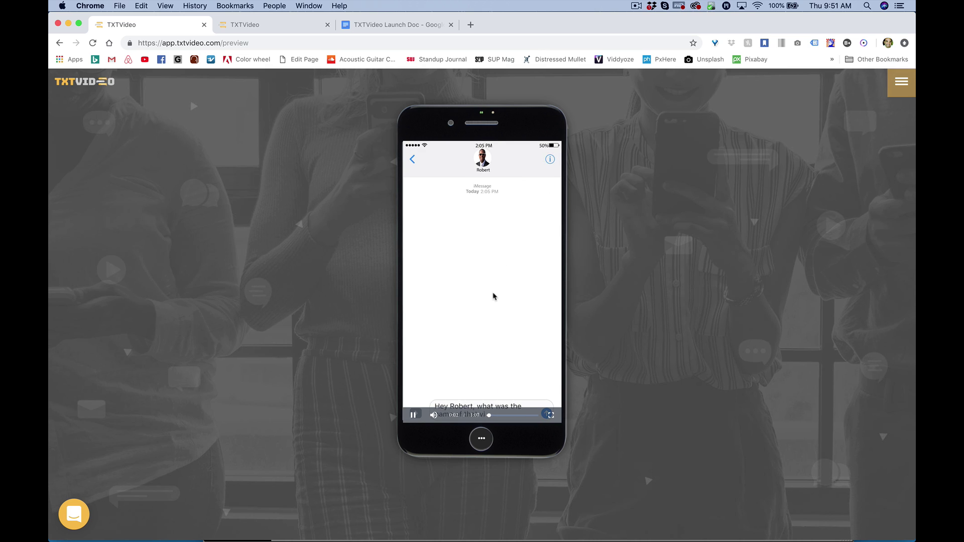
# Step: Save the preview video to a file and return to the messages list
pyautogui.rightClick(453, 276)
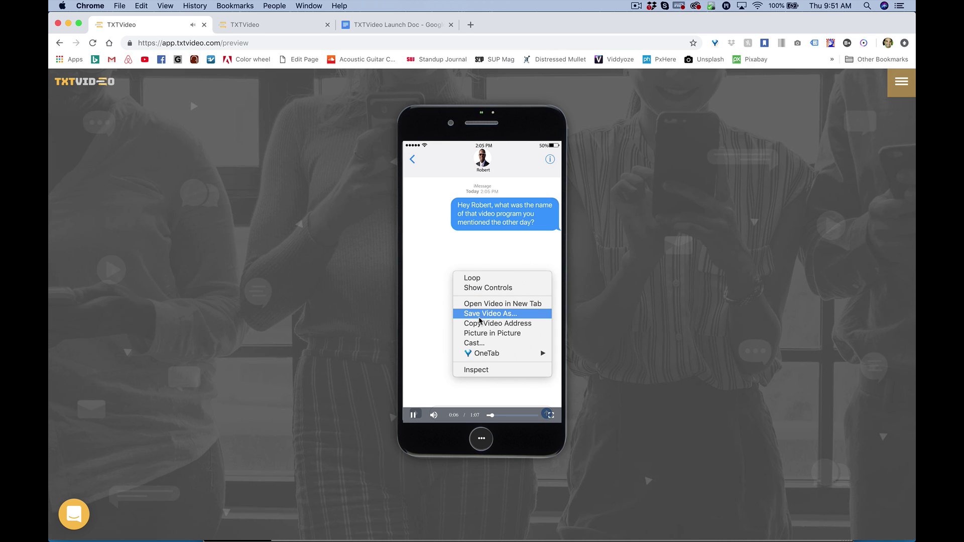
pyautogui.click(349, 316)
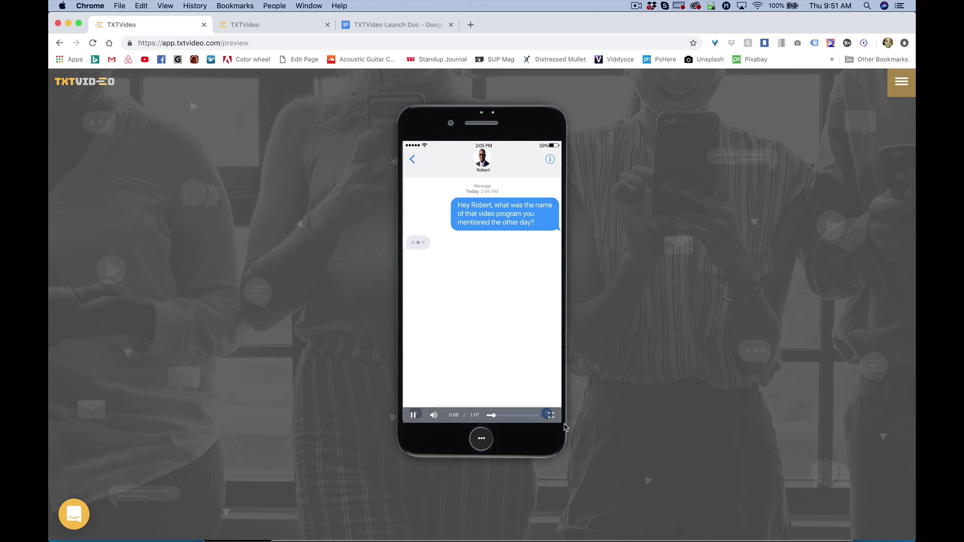
pyautogui.click(479, 444)
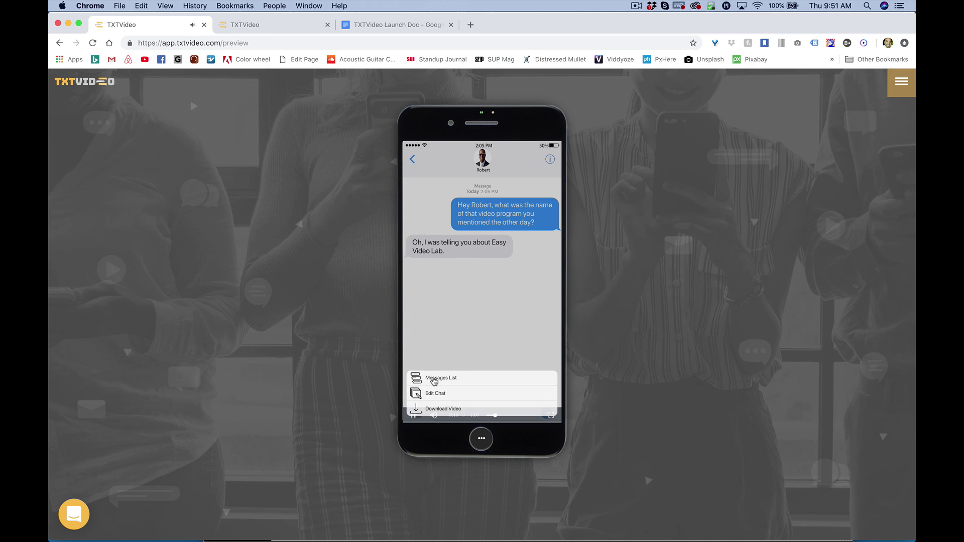
pyautogui.click(433, 381)
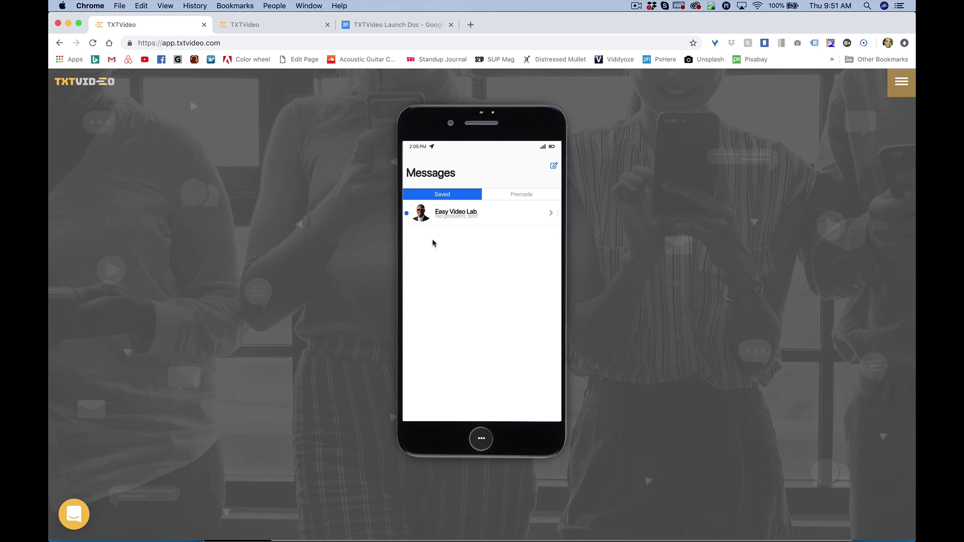
# Step: Show Mission Control with TXTVideo's saved list, the Easy Video Lab video and Finder clips
pyautogui.hotkey('ctrl', 'Up')
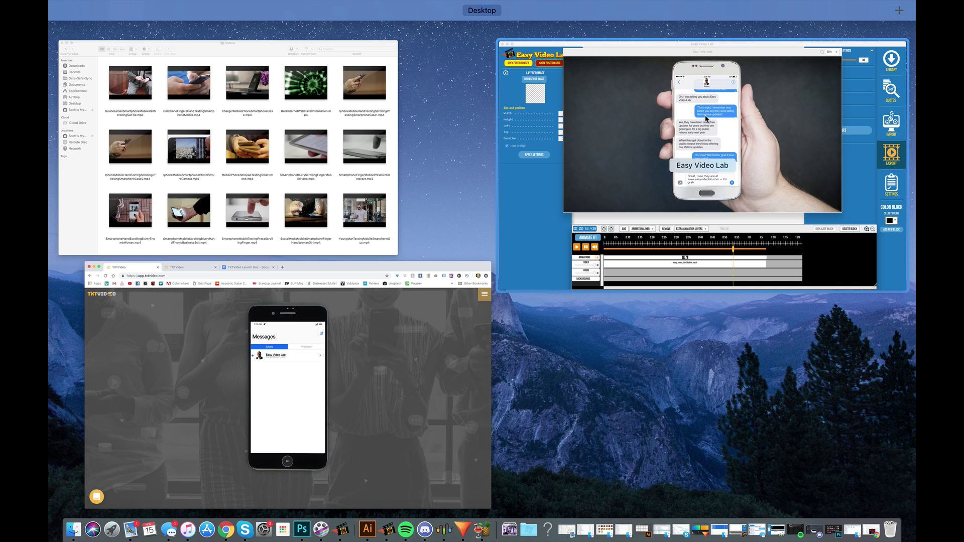
# Step: Bring the TXTVideo browser window to the front, then reopen Mission Control
pyautogui.click(404, 336)
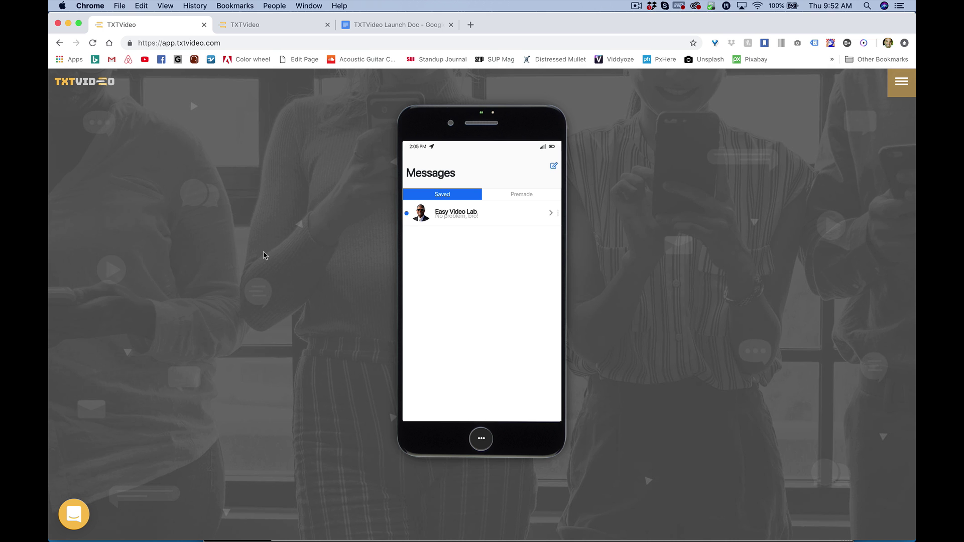
pyautogui.hotkey('ctrl', 'Up')
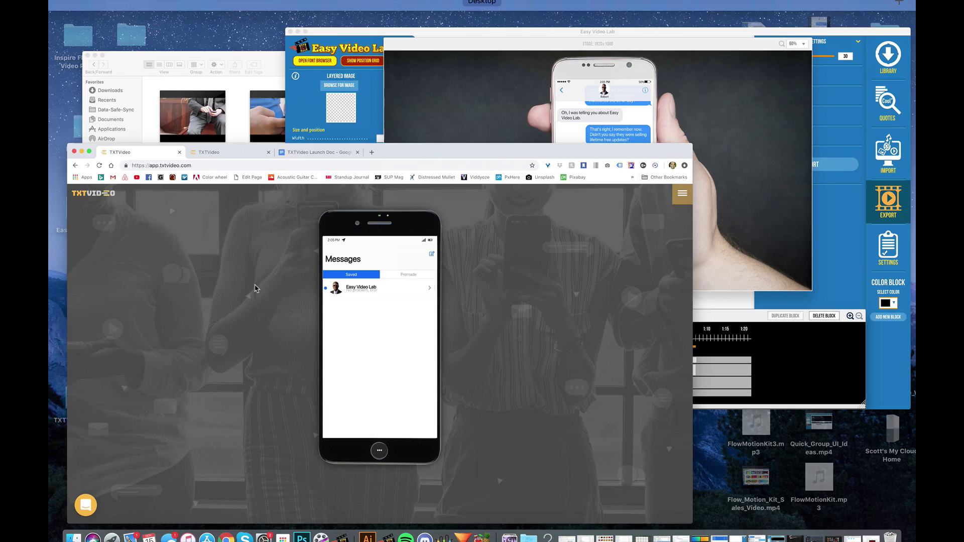
pyautogui.click(202, 466)
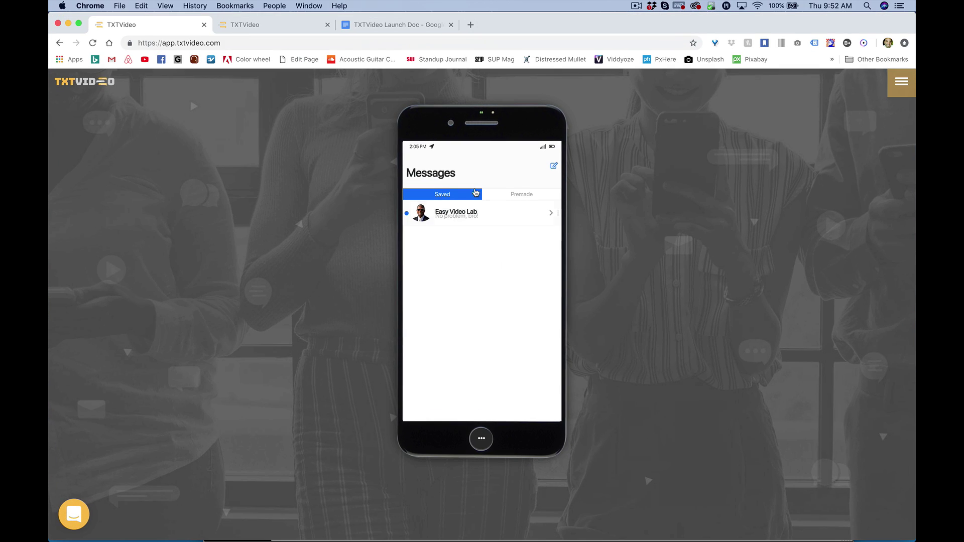